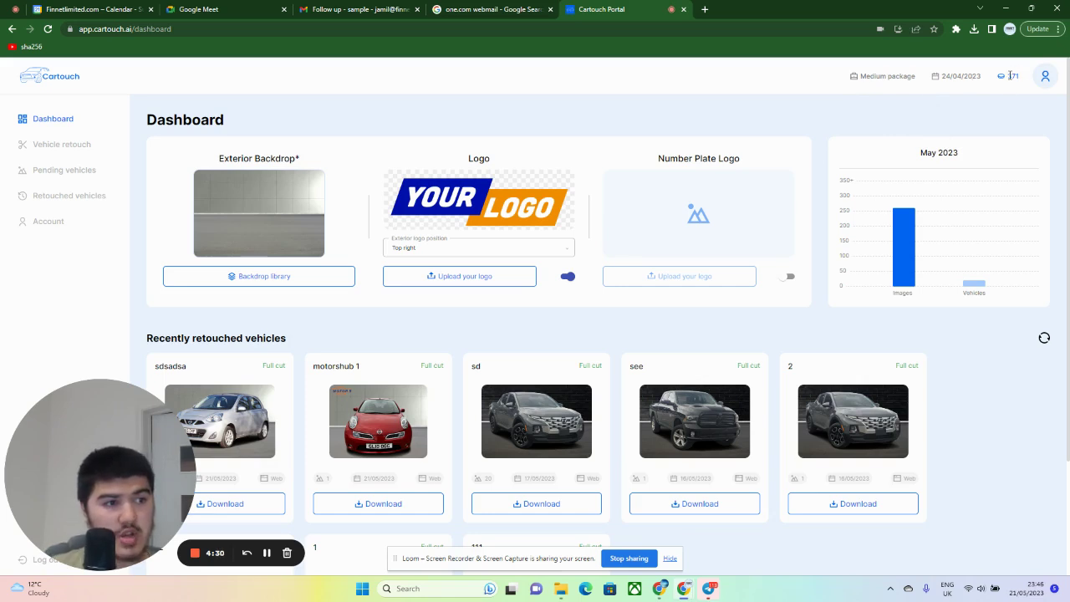
Browse the exterior backdrop library, keeping the grey tiled indoor backdrop
{"action": "left_click", "coordinate": [293, 277]}
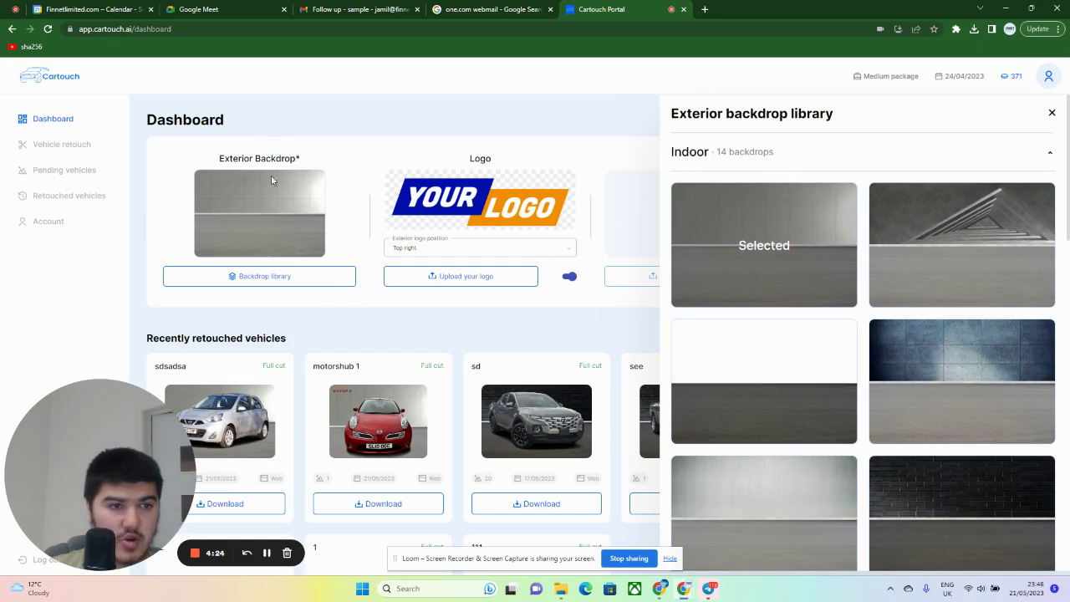
{"action": "scroll", "coordinate": [755, 246], "scroll_direction": "down", "scroll_amount": 1}
{"action": "scroll", "coordinate": [805, 256], "scroll_direction": "down", "scroll_amount": 2}
{"action": "scroll", "coordinate": [811, 263], "scroll_direction": "down", "scroll_amount": 2}
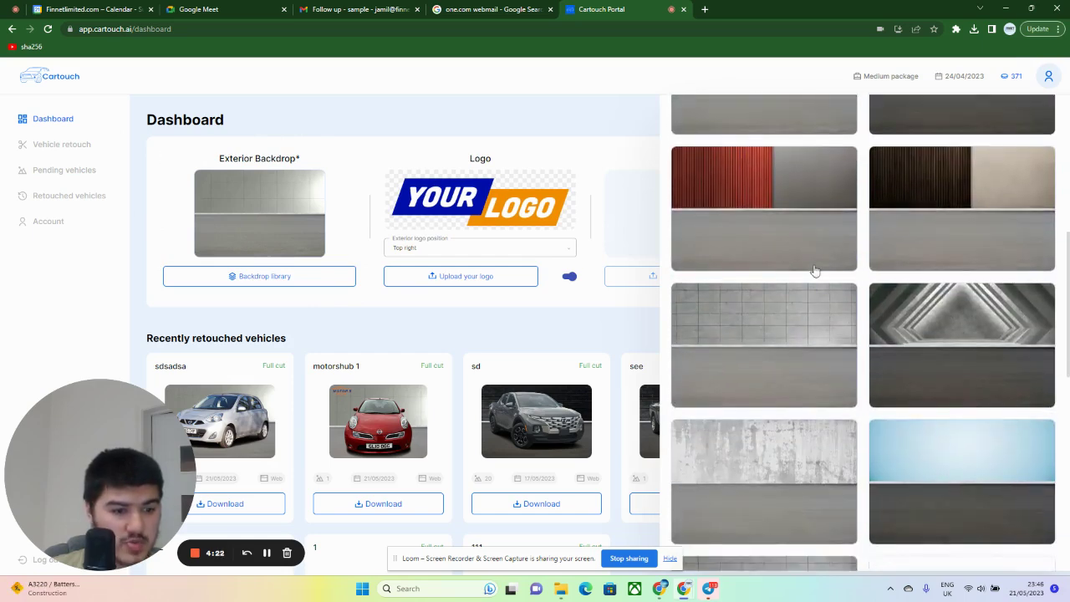
{"action": "scroll", "coordinate": [815, 272], "scroll_direction": "down", "scroll_amount": 2}
{"action": "scroll", "coordinate": [836, 326], "scroll_direction": "down", "scroll_amount": 1}
{"action": "scroll", "coordinate": [834, 354], "scroll_direction": "up", "scroll_amount": 2}
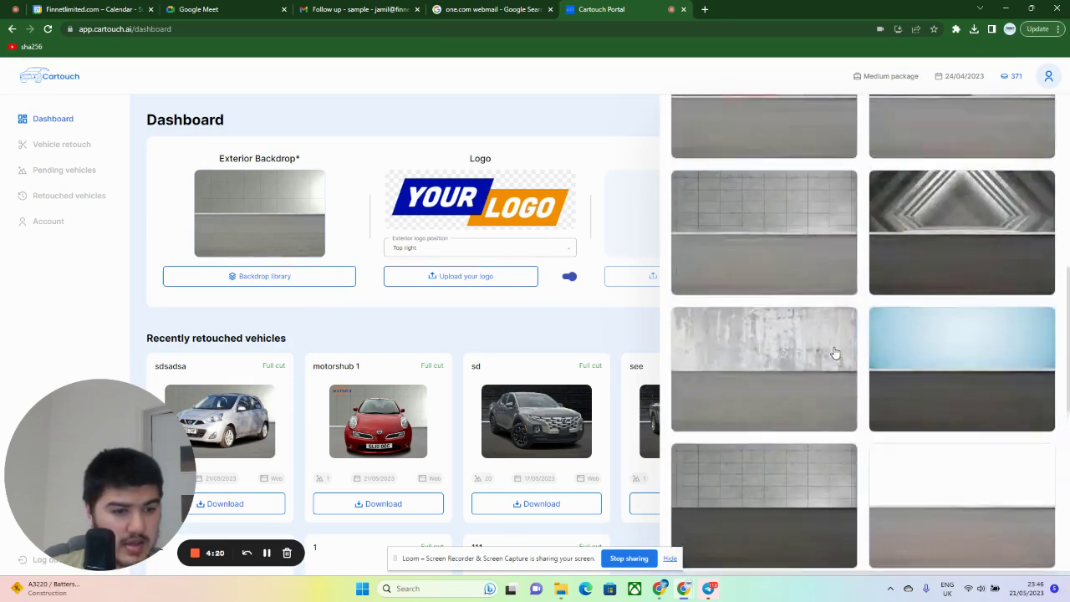
{"action": "scroll", "coordinate": [834, 353], "scroll_direction": "down", "scroll_amount": 3}
{"action": "scroll", "coordinate": [836, 353], "scroll_direction": "down", "scroll_amount": 2}
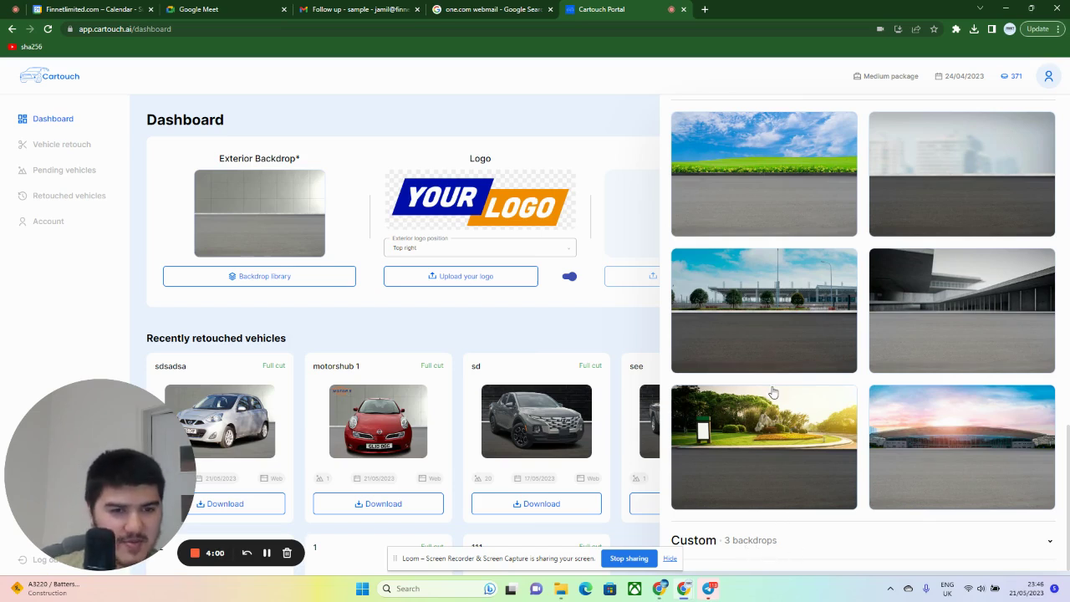
{"action": "scroll", "coordinate": [763, 437], "scroll_direction": "up", "scroll_amount": 5}
{"action": "scroll", "coordinate": [762, 437], "scroll_direction": "up", "scroll_amount": 5}
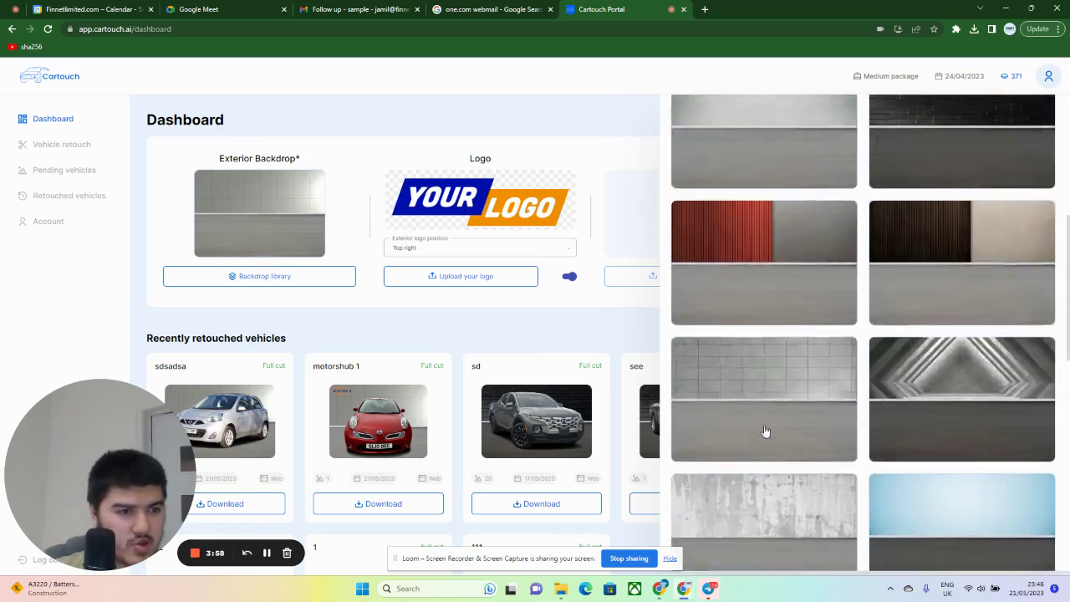
{"action": "scroll", "coordinate": [763, 438], "scroll_direction": "up", "scroll_amount": 5}
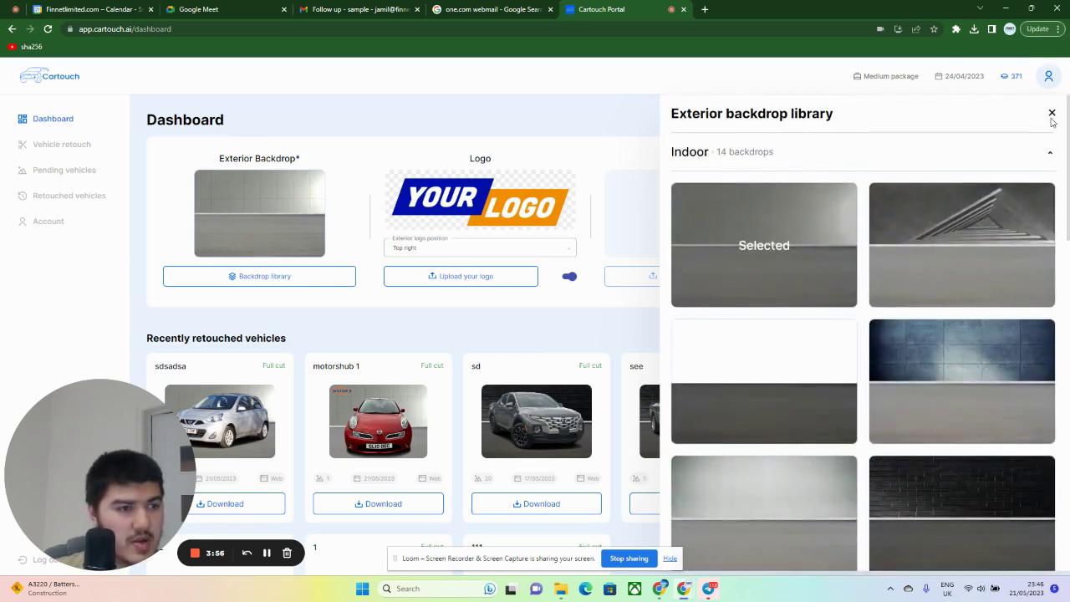
{"action": "scroll", "coordinate": [950, 232], "scroll_direction": "down", "scroll_amount": 4}
{"action": "scroll", "coordinate": [944, 259], "scroll_direction": "down", "scroll_amount": 2}
{"action": "scroll", "coordinate": [942, 265], "scroll_direction": "down", "scroll_amount": 3}
{"action": "scroll", "coordinate": [943, 265], "scroll_direction": "up", "scroll_amount": 7}
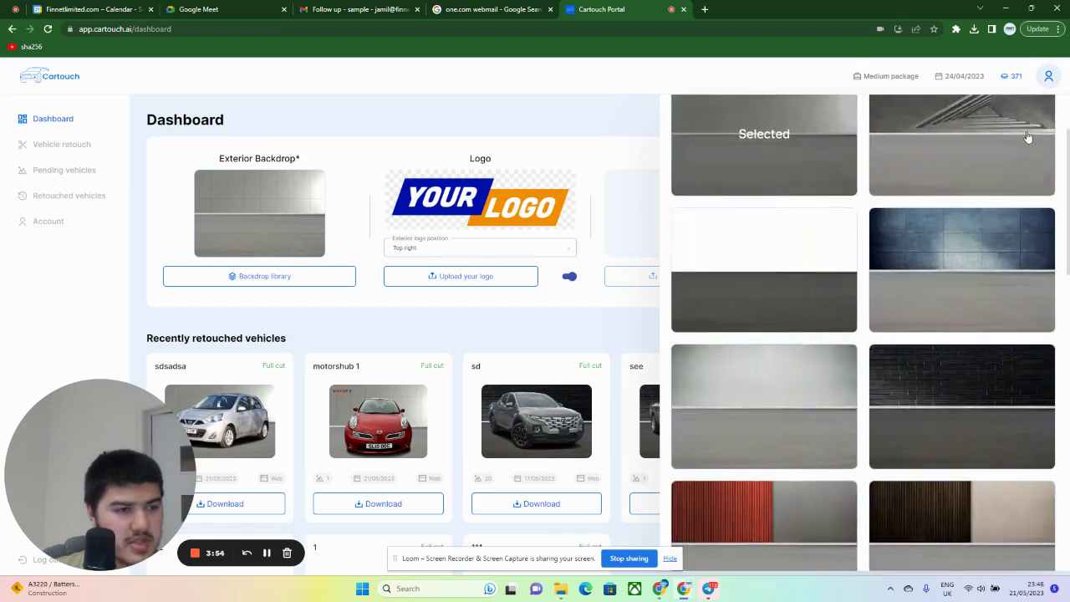
{"action": "scroll", "coordinate": [1028, 136], "scroll_direction": "up", "scroll_amount": 2}
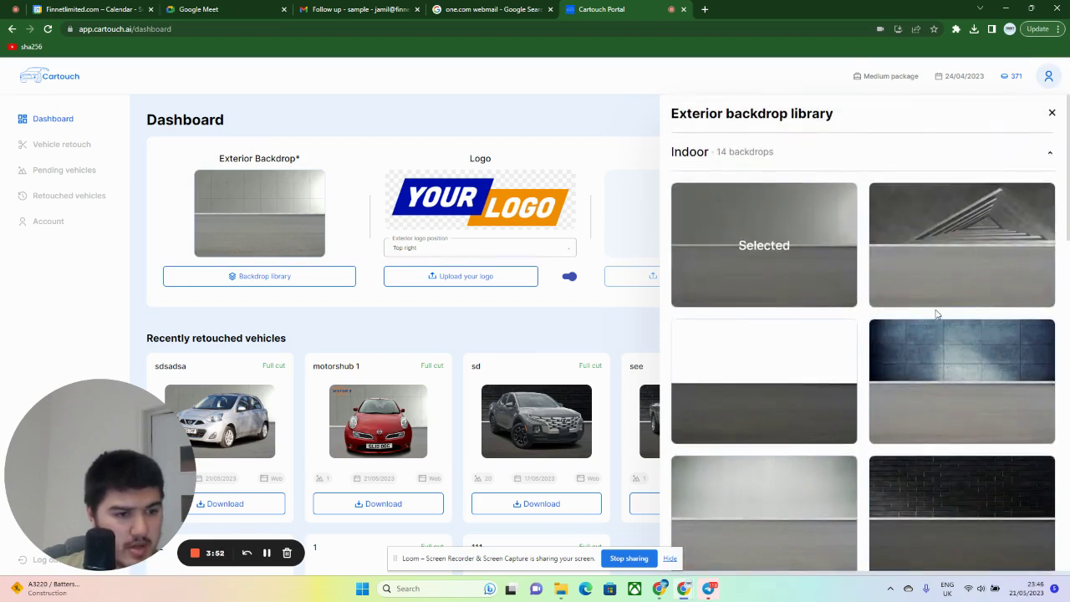
Close the backdrop library and leave the exterior logo position at Top right
{"action": "left_click", "coordinate": [1051, 113]}
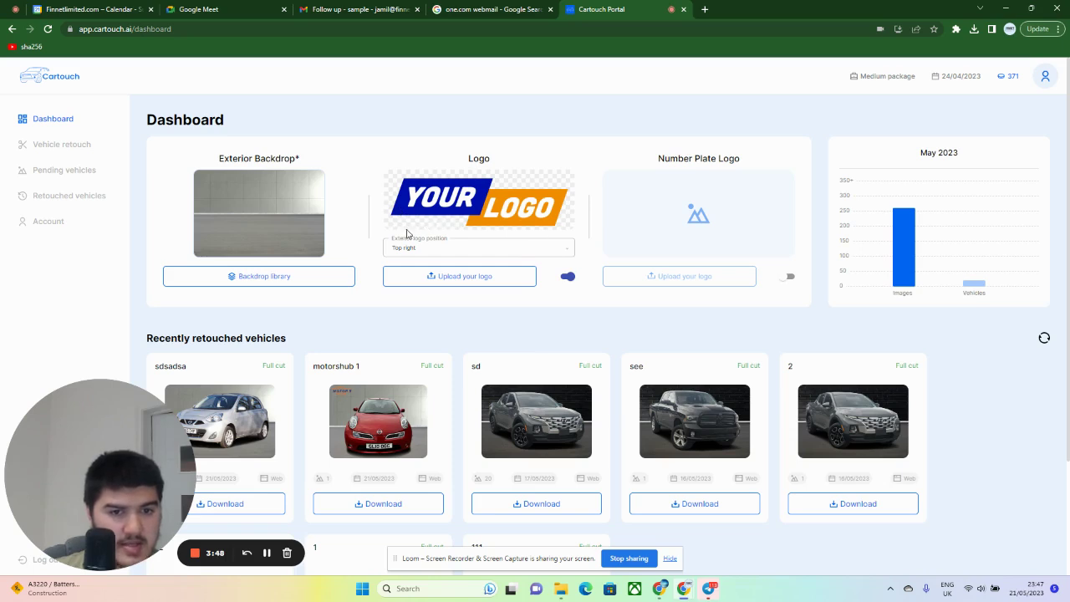
{"action": "left_click", "coordinate": [467, 257]}
{"action": "left_click", "coordinate": [527, 250]}
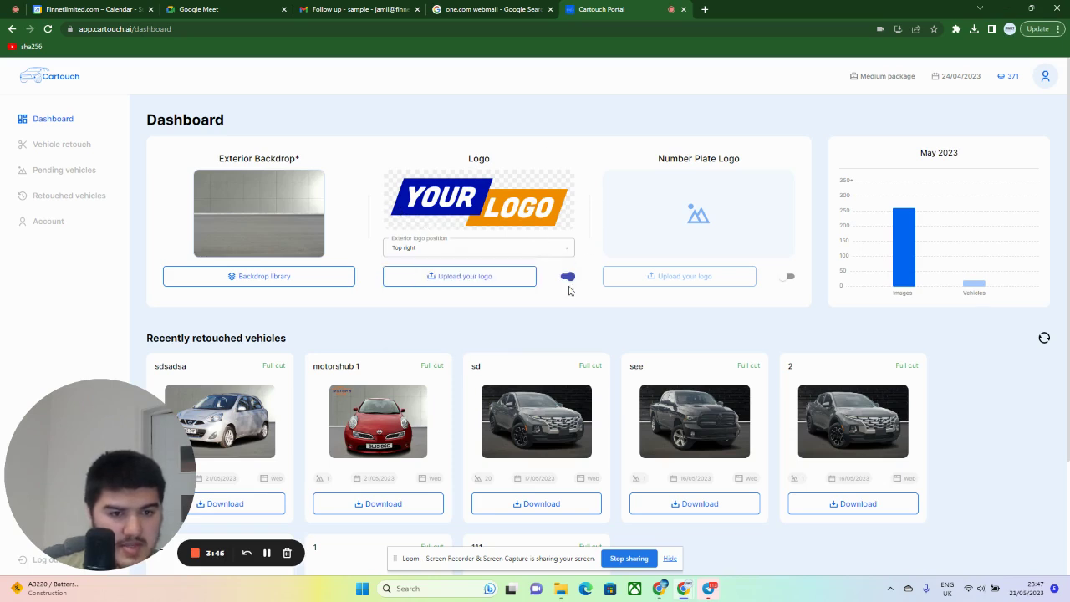
Start a new vehicle retouch with the red hatchback exterior and dashboard interior photos
{"action": "left_click", "coordinate": [49, 150]}
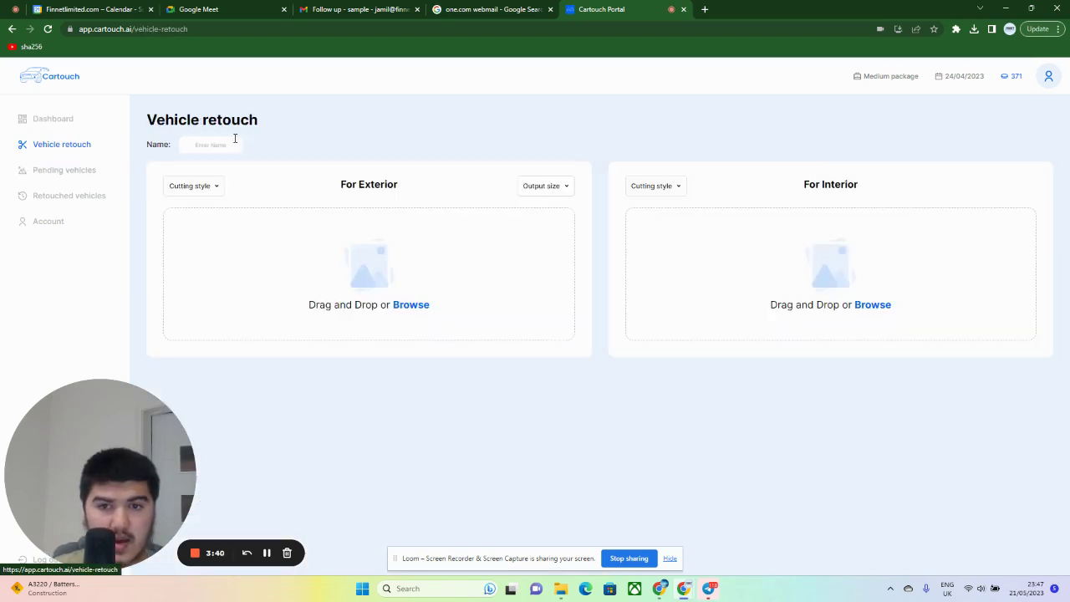
{"action": "mouse_move", "coordinate": [235, 138]}
{"action": "left_mouse_down"}
{"action": "mouse_move", "coordinate": [266, 281]}
{"action": "mouse_move", "coordinate": [334, 289]}
{"action": "left_mouse_up"}
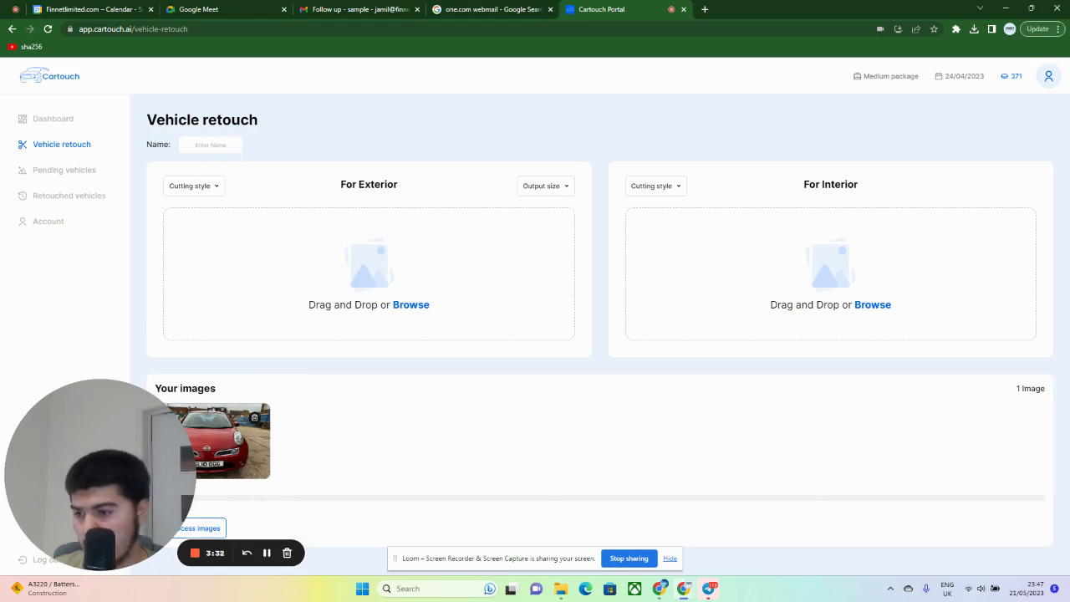
{"action": "mouse_move", "coordinate": [1069, 301]}
{"action": "left_mouse_down"}
{"action": "mouse_move", "coordinate": [511, 300]}
{"action": "mouse_move", "coordinate": [722, 275]}
{"action": "left_mouse_up"}
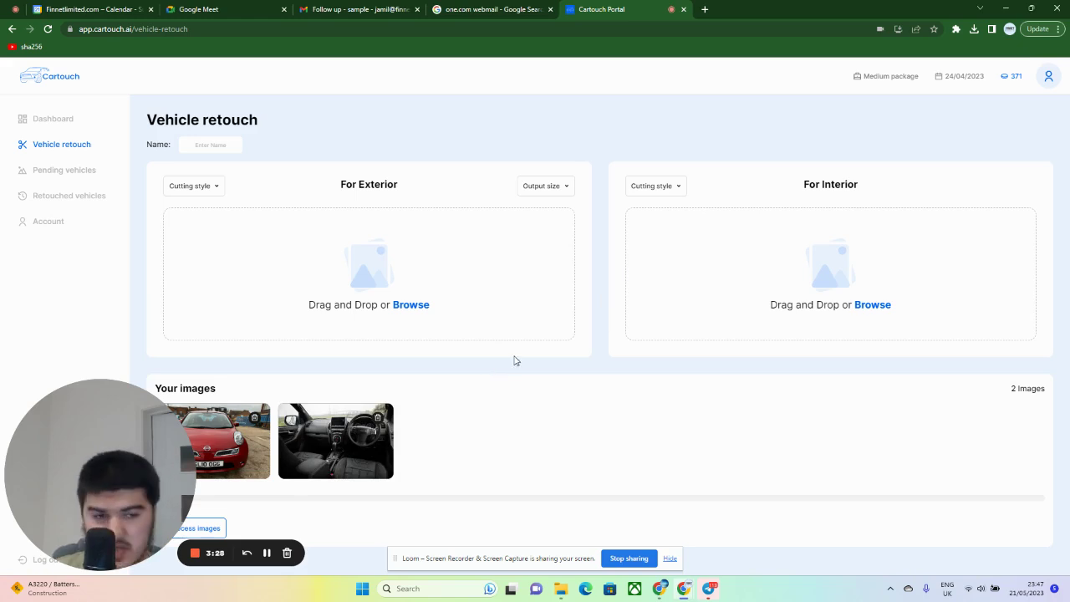
{"action": "left_click", "coordinate": [209, 186]}
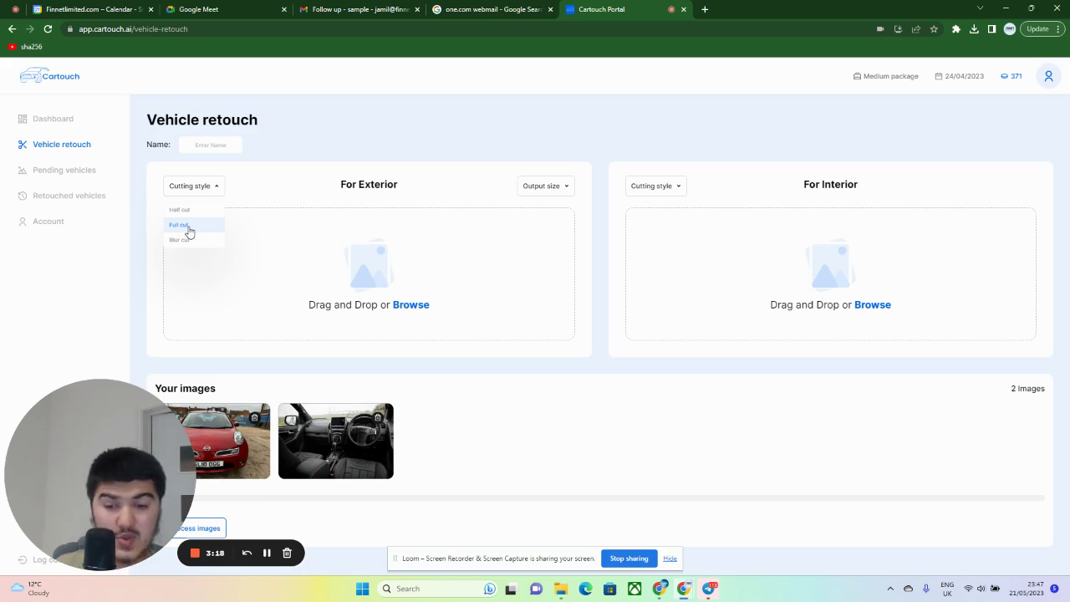
Set the exterior to Full cut with a 1333×1000 output size
{"action": "left_click", "coordinate": [189, 225]}
{"action": "left_click", "coordinate": [548, 187]}
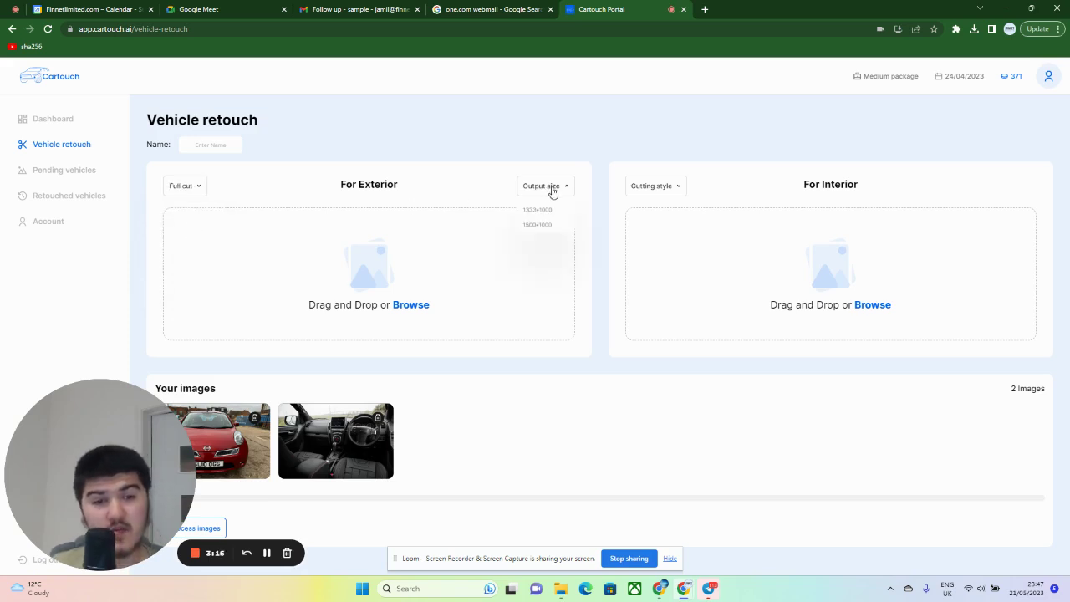
{"action": "left_click", "coordinate": [537, 209]}
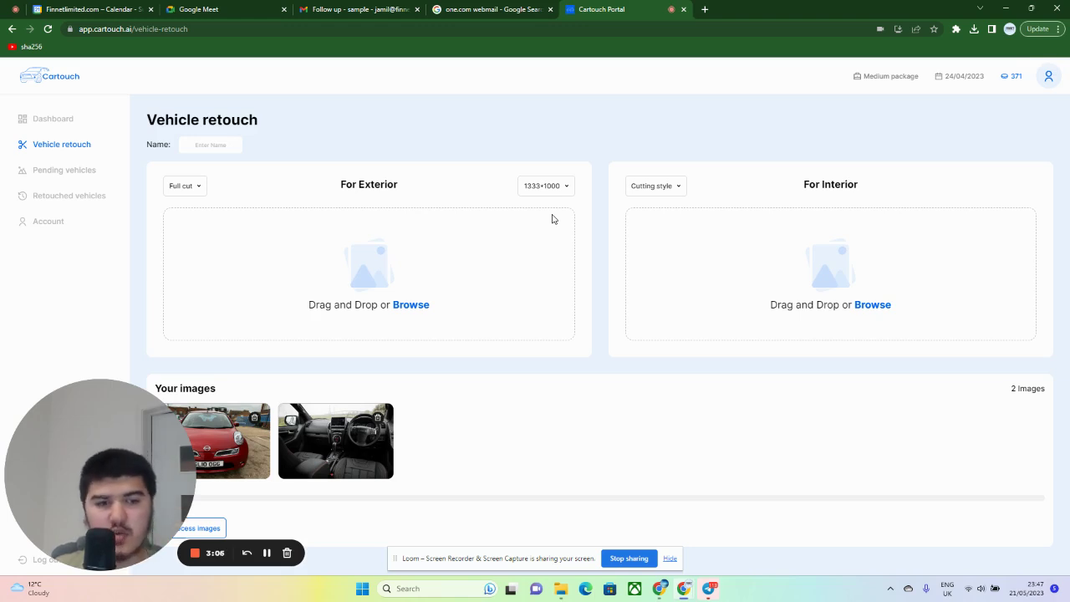
Use Interior whitening for the interior and name the vehicle sample-1
{"action": "left_click", "coordinate": [646, 189]}
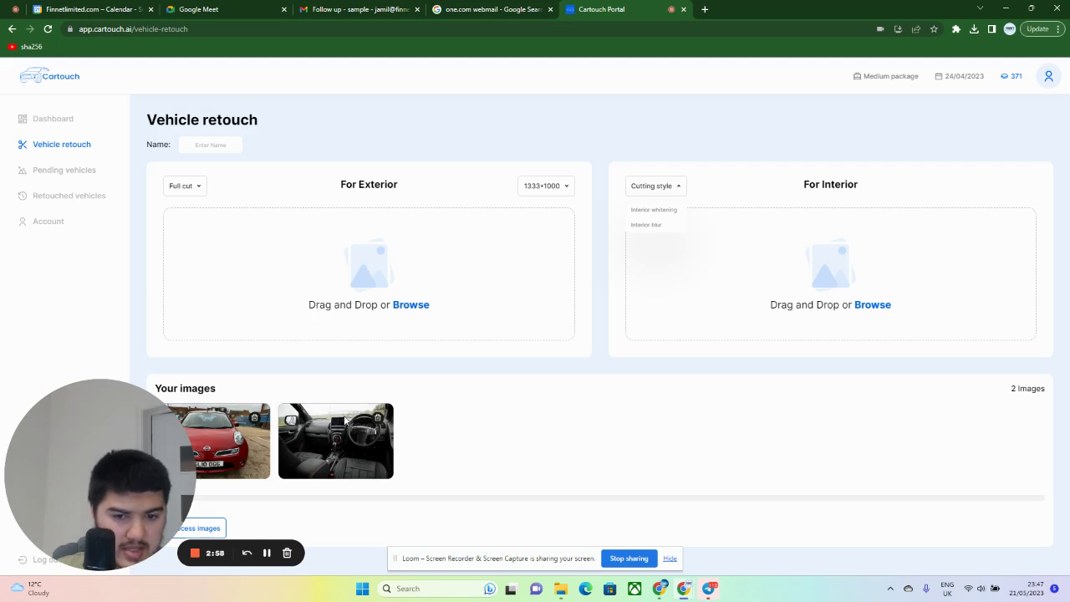
{"action": "left_click", "coordinate": [641, 209]}
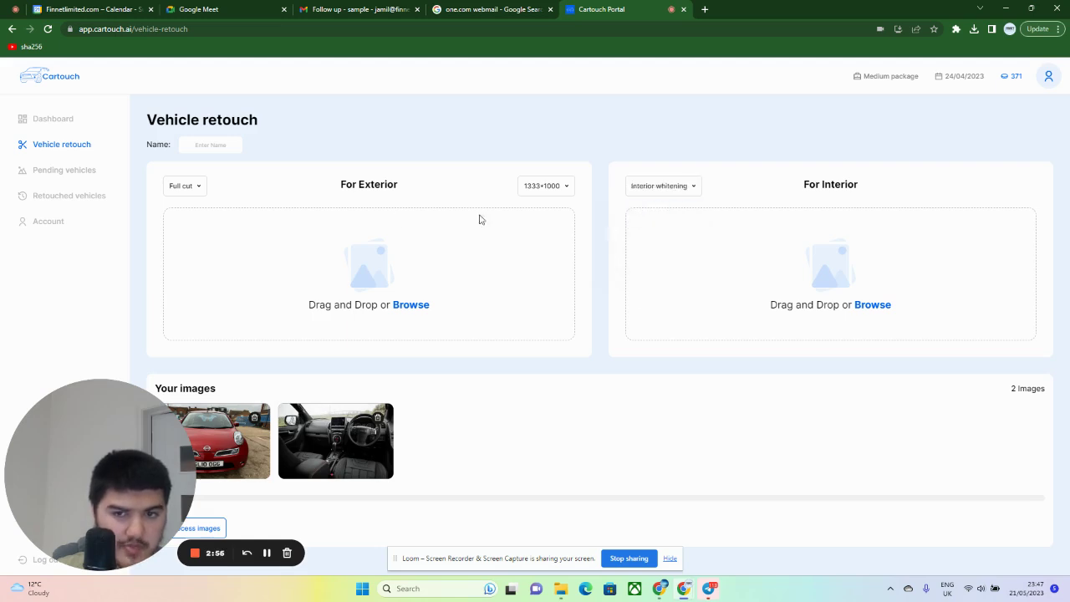
{"action": "left_click", "coordinate": [218, 147]}
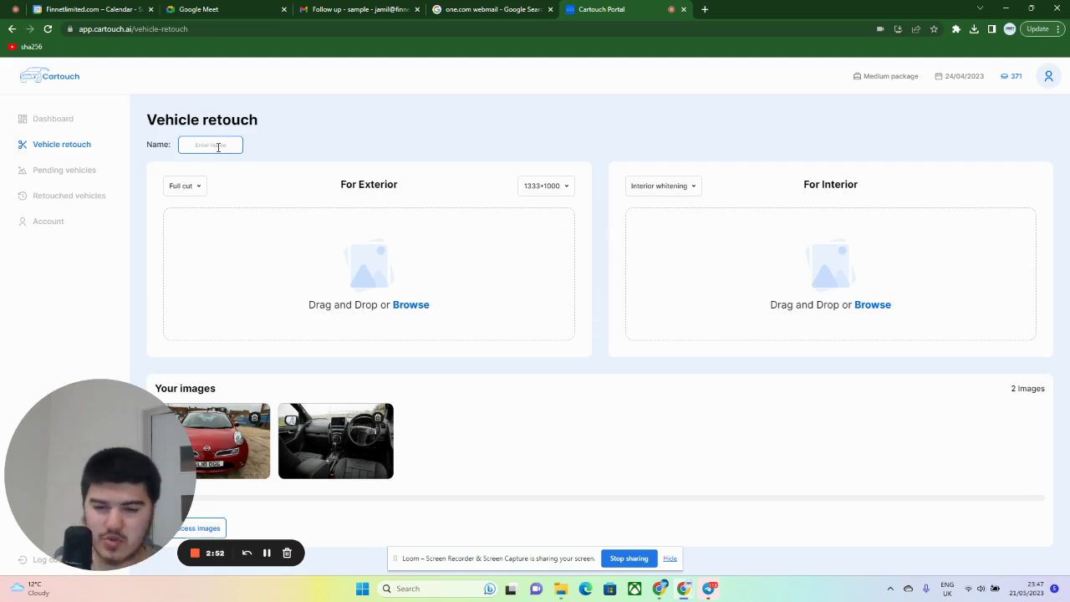
{"action": "type", "text": "sample-1"}
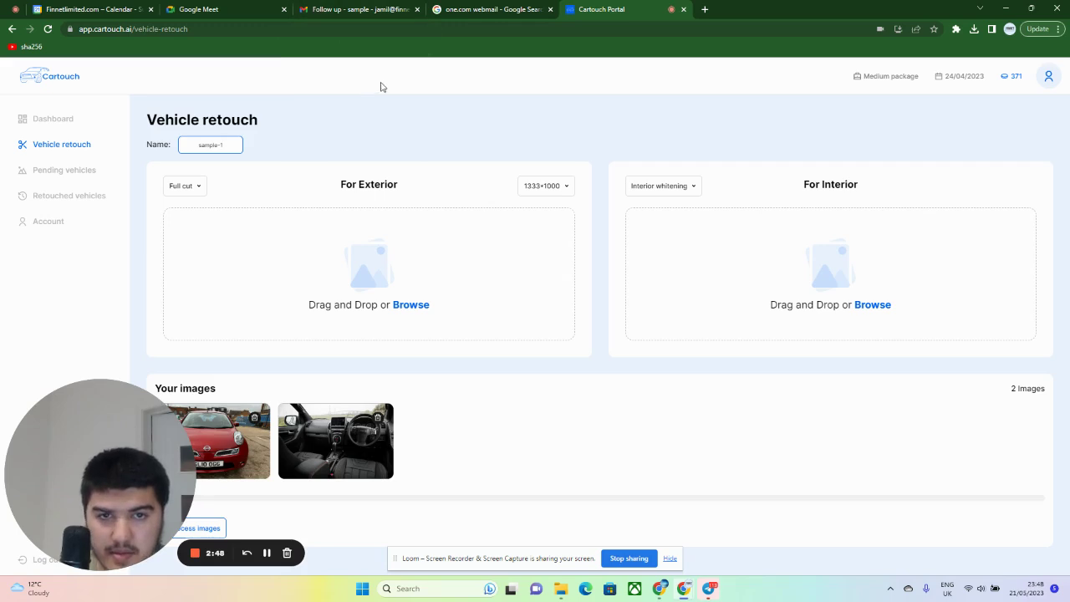
Process the photos, then review sample-1's retouched hatchback and interior images
{"action": "left_click", "coordinate": [218, 529]}
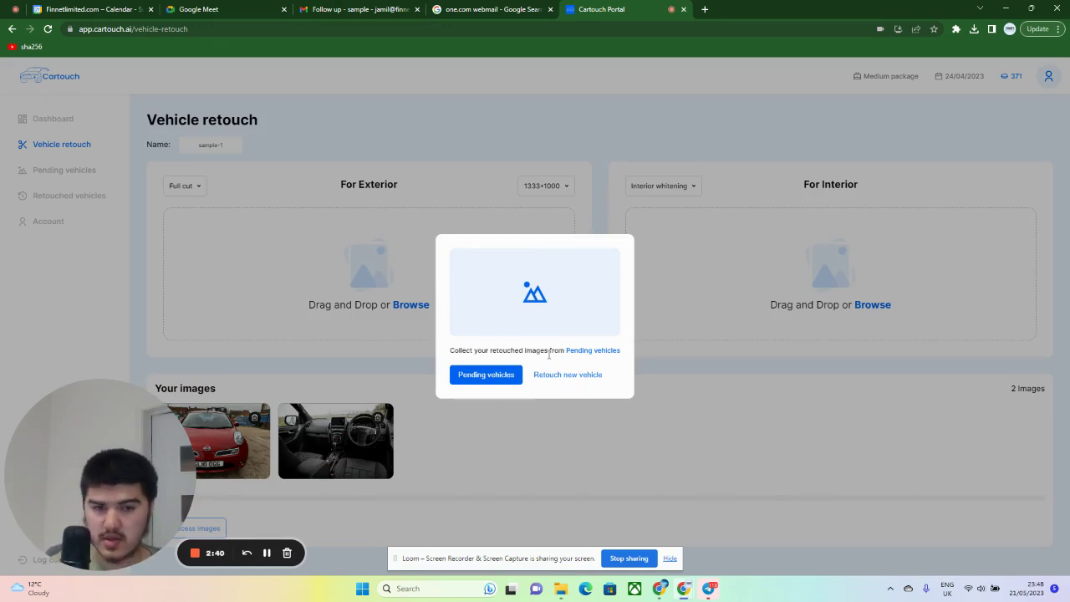
{"action": "left_click", "coordinate": [498, 376]}
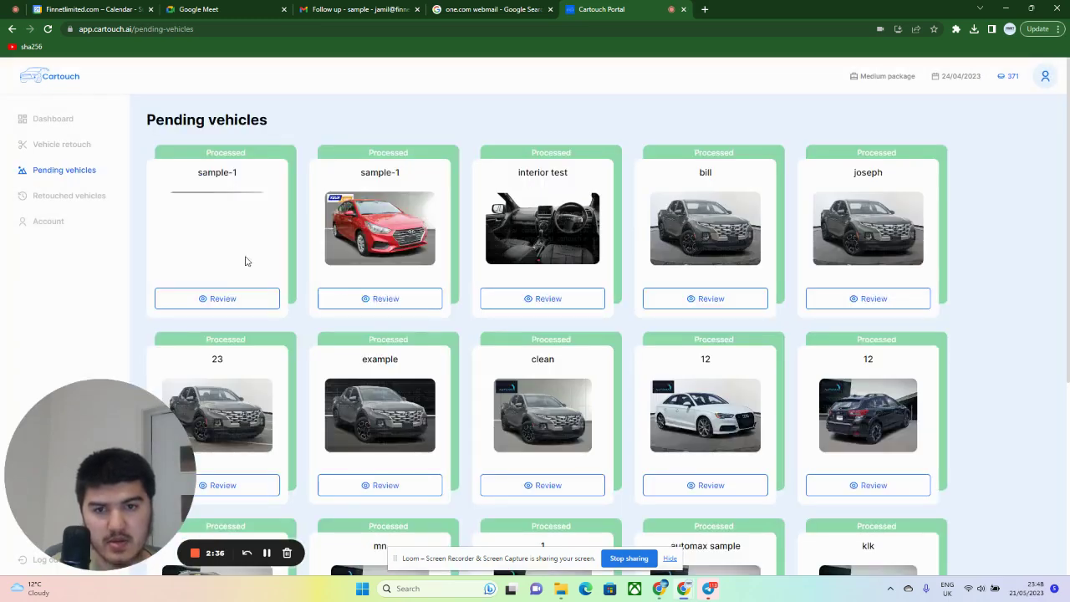
{"action": "left_click", "coordinate": [238, 304]}
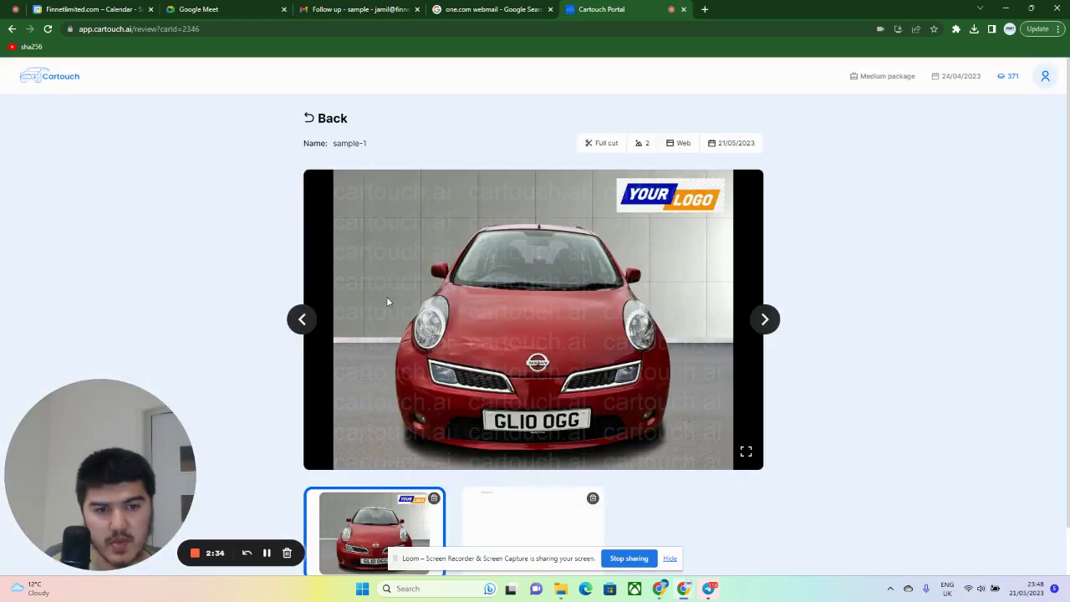
{"action": "scroll", "coordinate": [476, 294], "scroll_direction": "down", "scroll_amount": 1}
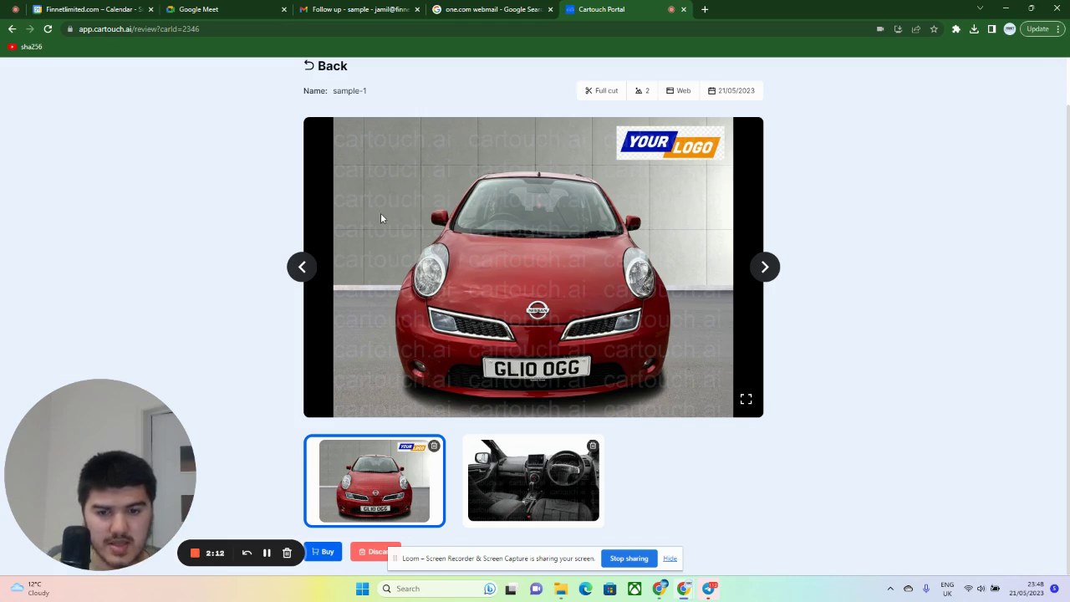
{"action": "left_click", "coordinate": [554, 497]}
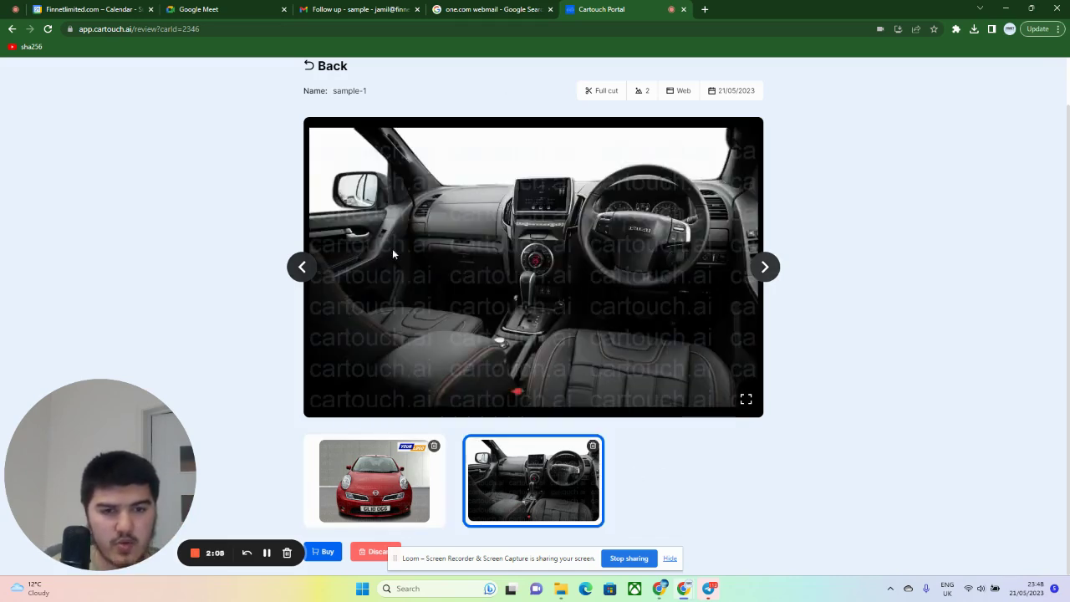
{"action": "left_click", "coordinate": [420, 451]}
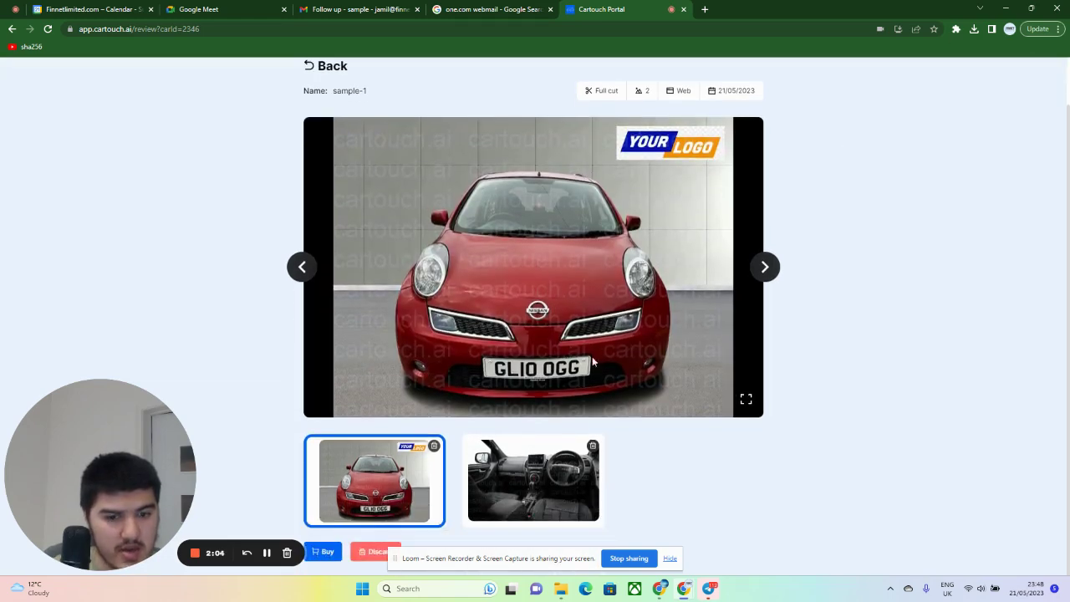
Buy the retouched sample-1 images, confirming the 2-credit purchase
{"action": "left_click", "coordinate": [338, 553]}
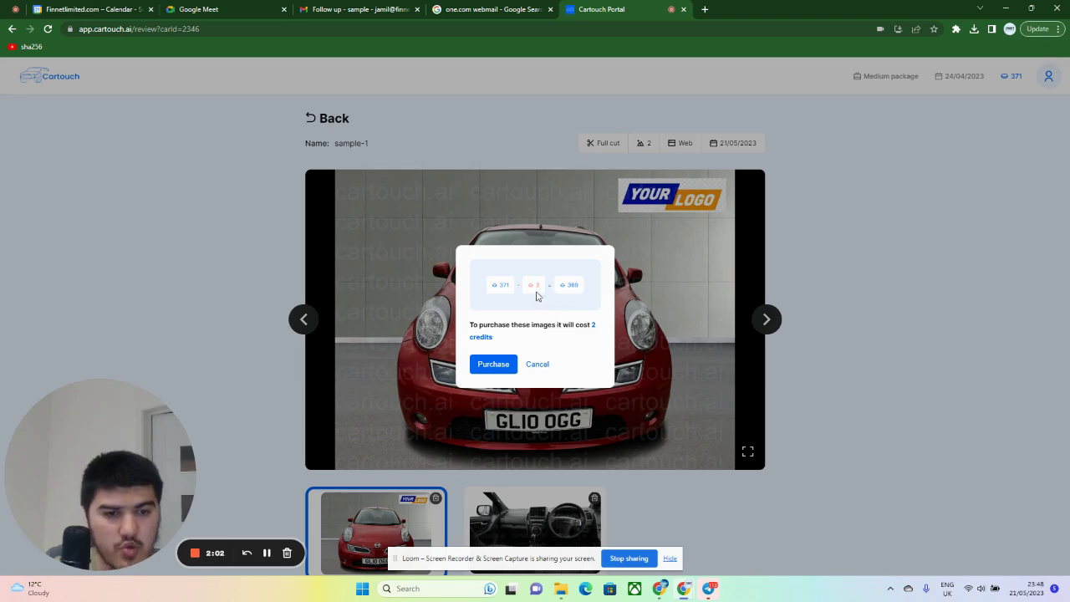
{"action": "left_click", "coordinate": [491, 367]}
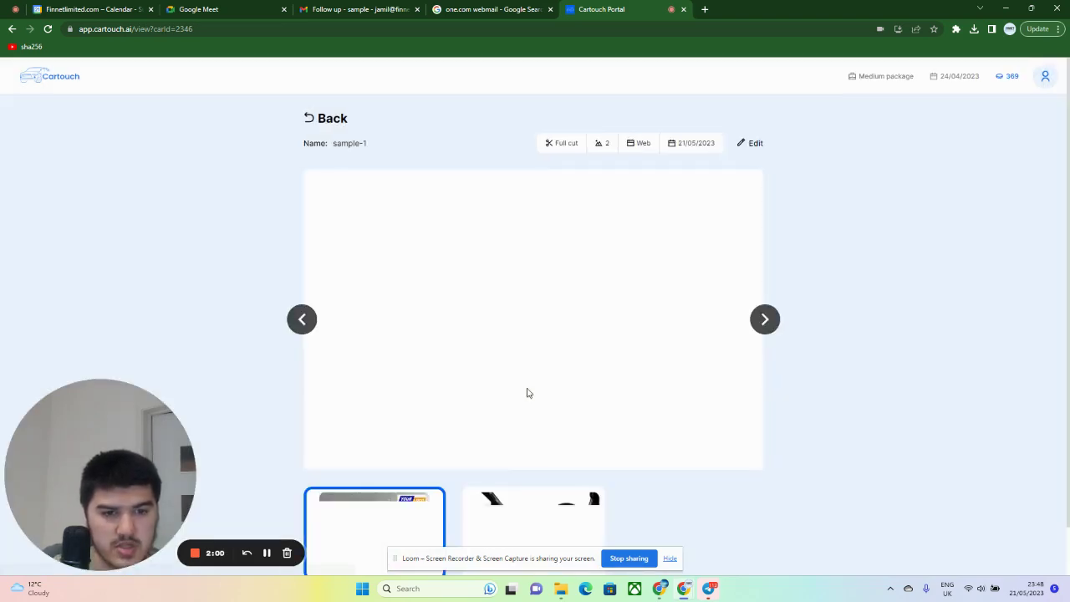